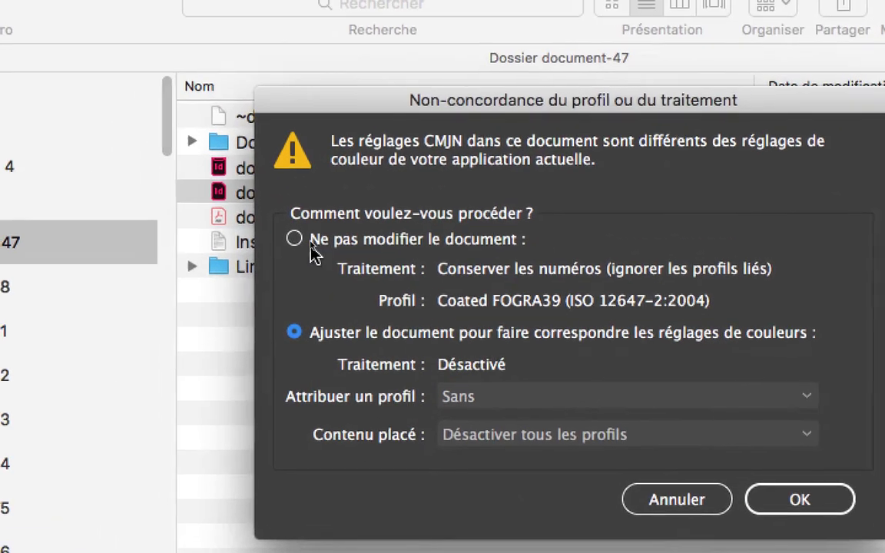
# - Open document-47 with its colour settings left unmodified, and hide the windows of other applications
pyautogui.click(305, 244)
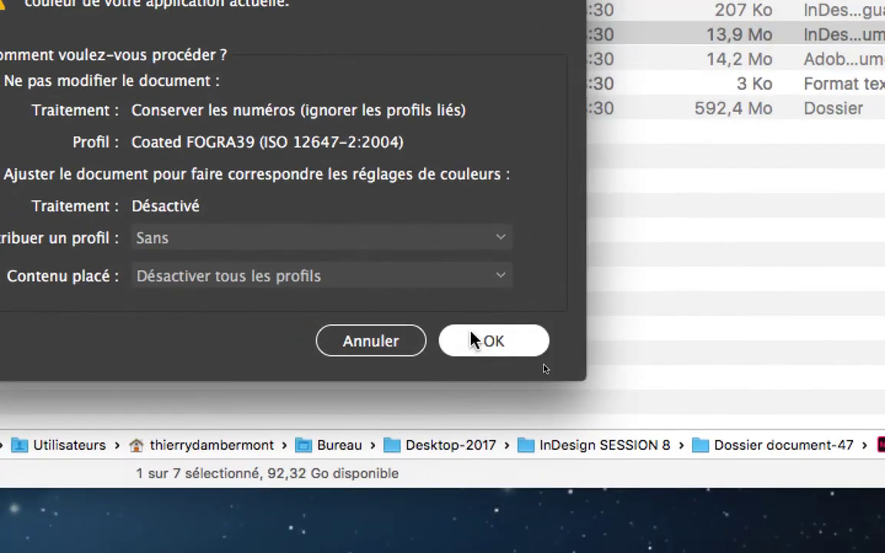
pyautogui.click(810, 505)
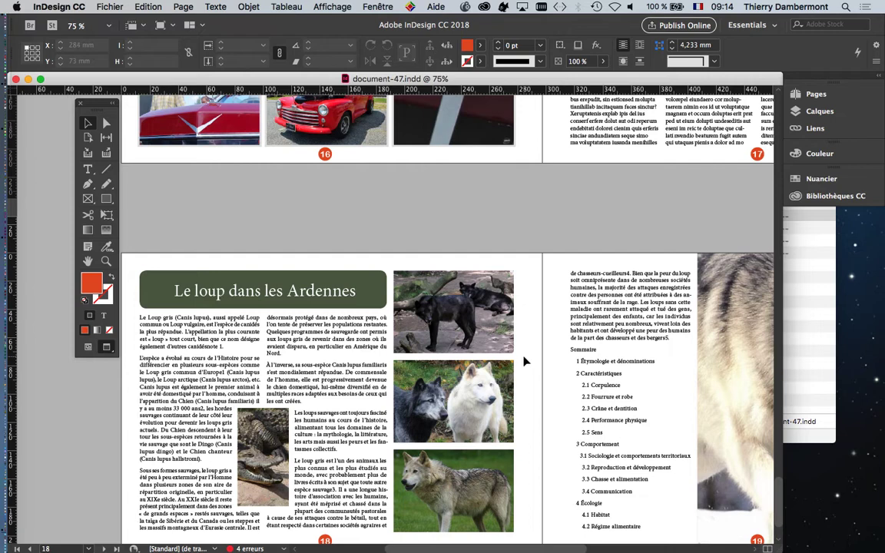
pyautogui.press('alt+super+h')
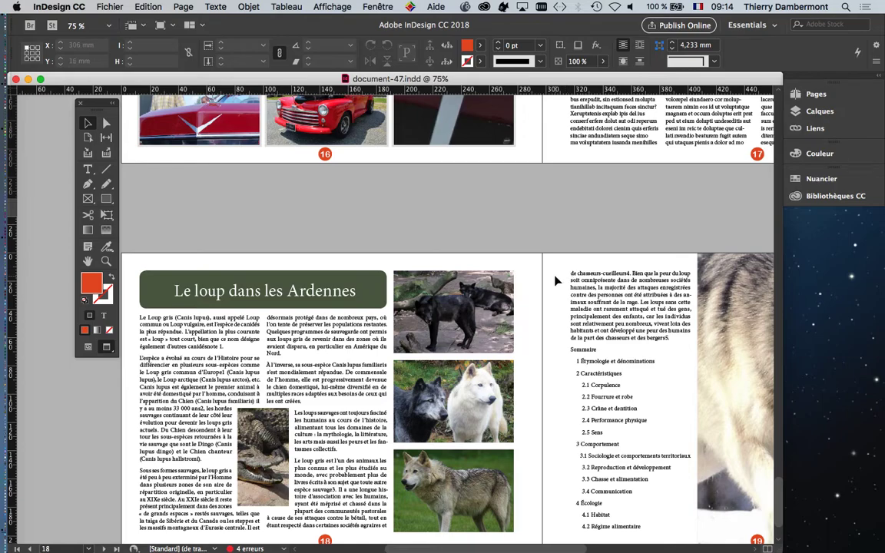
# - Inspect the spreads around pages 16 and 17 at different magnifications, out to 25% and back in to 125%
pyautogui.press('super+minus')
pyautogui.press('super+minus')
pyautogui.press('super+plus')
pyautogui.press('super+plus')
pyautogui.press('super+plus')
pyautogui.press('super+plus')
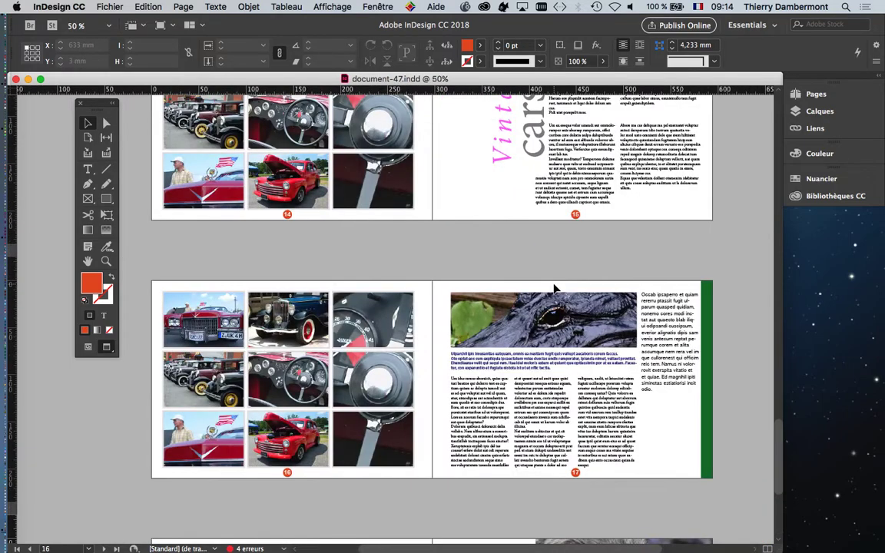
pyautogui.press('super+minus')
pyautogui.press('super+minus')
pyautogui.press('super+minus')
pyautogui.press('super+minus')
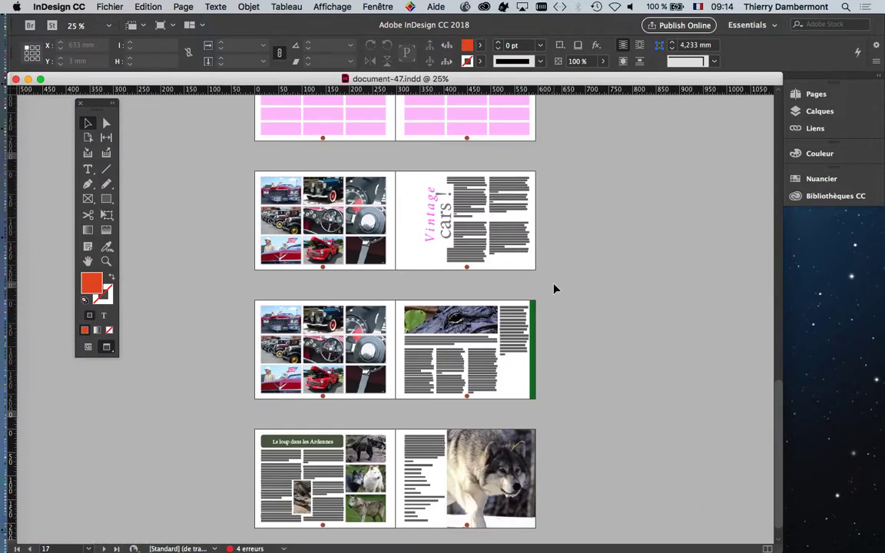
pyautogui.press('super+plus')
pyautogui.press('super+plus')
pyautogui.press('super+plus')
pyautogui.press('super+plus')
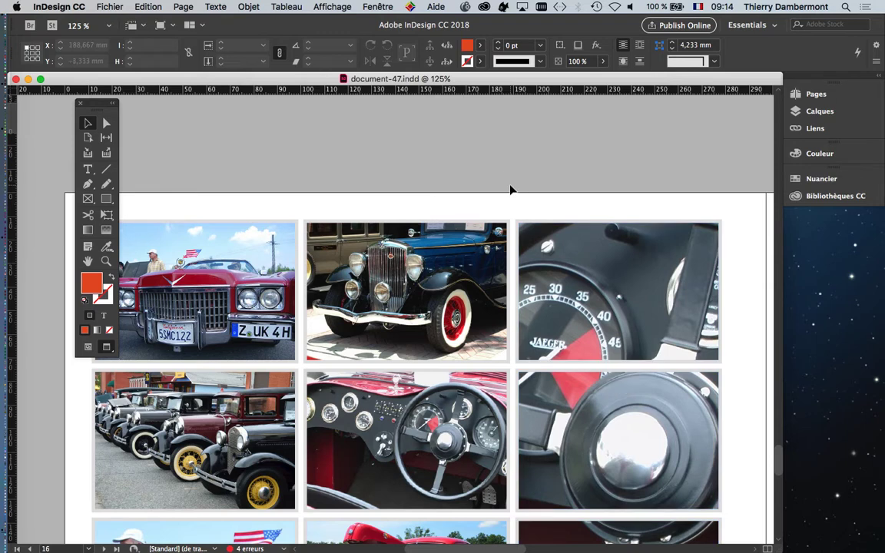
# - Examine the upper edge of the speedometer photo on page 16 at up to 1200%, and return to the full spread at 50%
pyautogui.press('super+space')
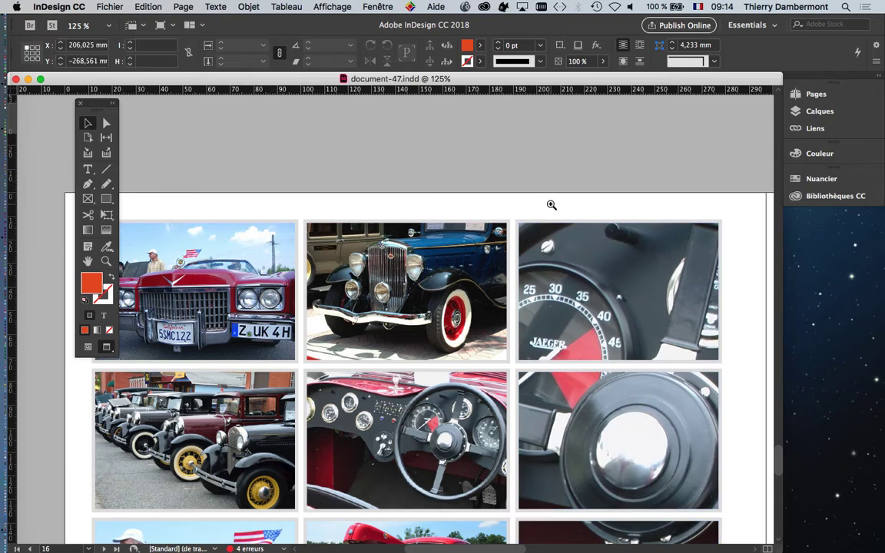
pyautogui.click(550, 204)
pyautogui.click(505, 280)
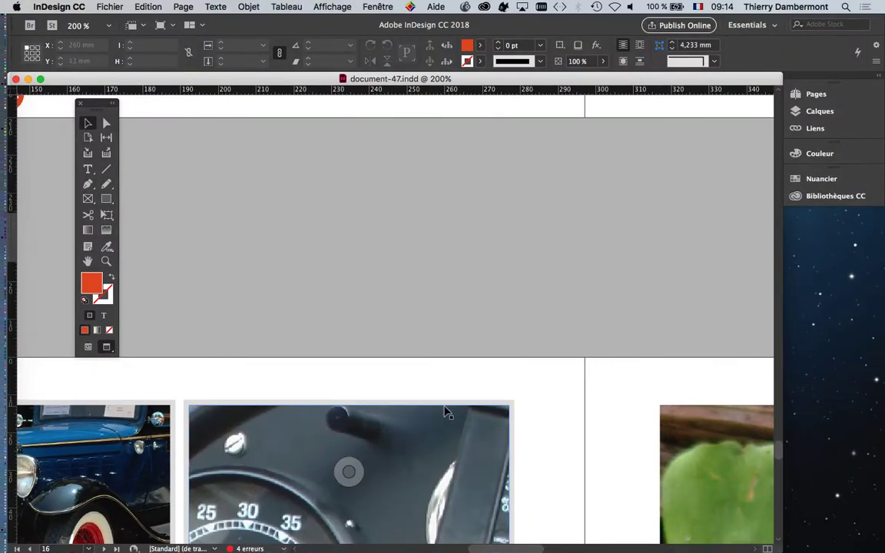
pyautogui.click(395, 322)
pyautogui.click(397, 346)
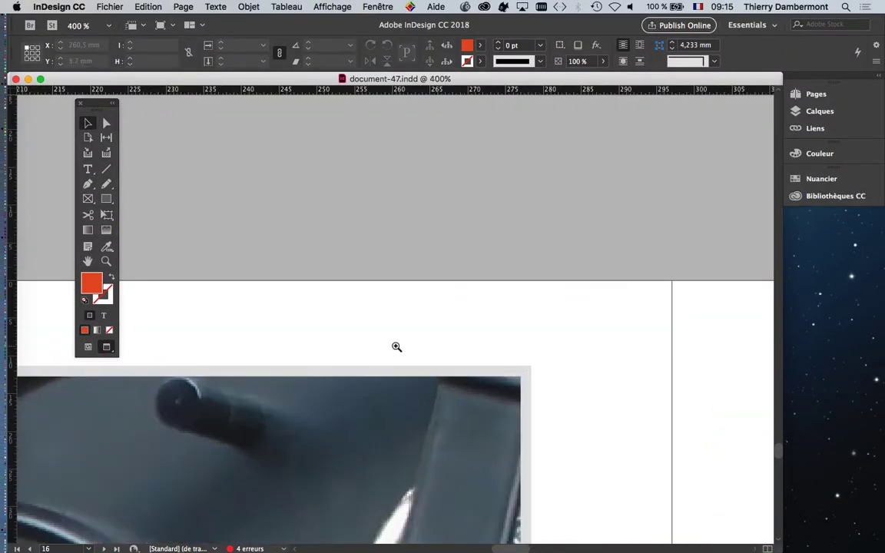
pyautogui.click(397, 340)
pyautogui.click(396, 312)
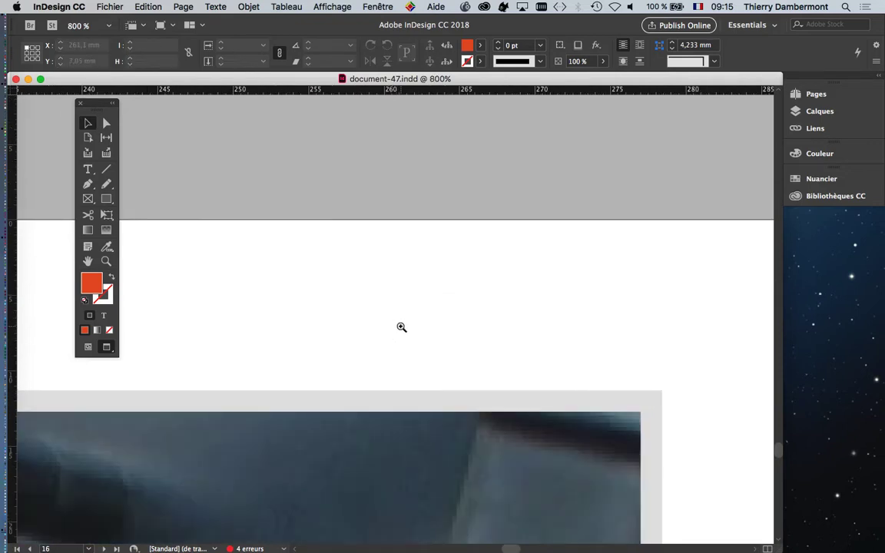
pyautogui.click(411, 314)
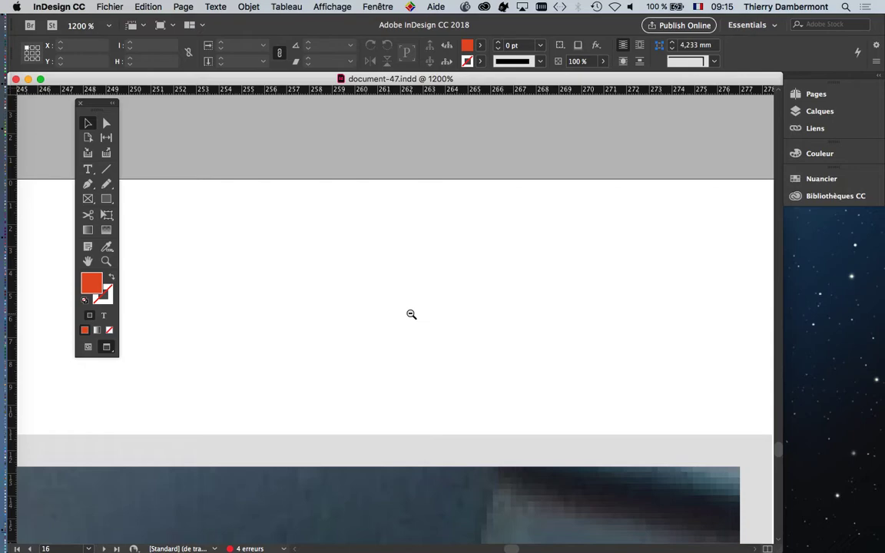
pyautogui.moveTo(411, 315); pyautogui.dragTo(412, 330)
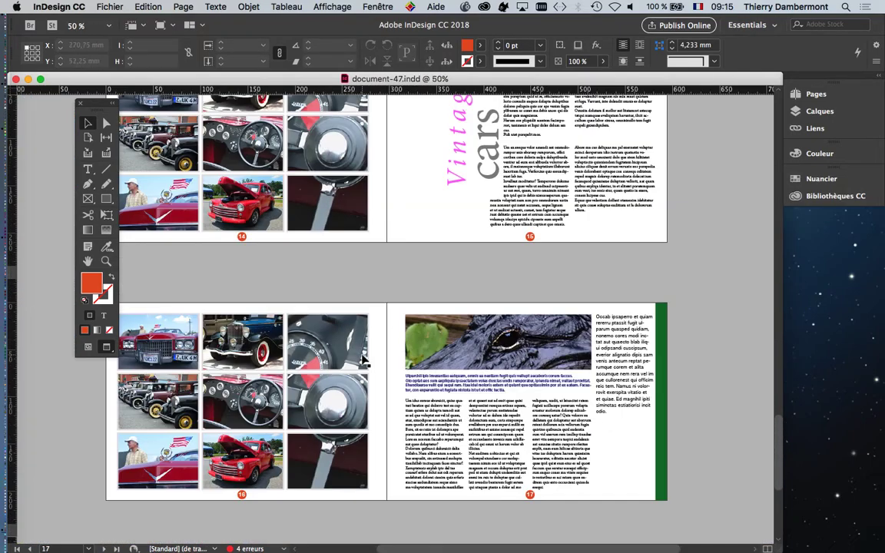
# - View the spread of pages 16 and 17 at 150%, return to 50%, and free some pasteboard beside page 16
pyautogui.scroll(5, 373, 376)
pyautogui.scroll(-3, 374, 376)
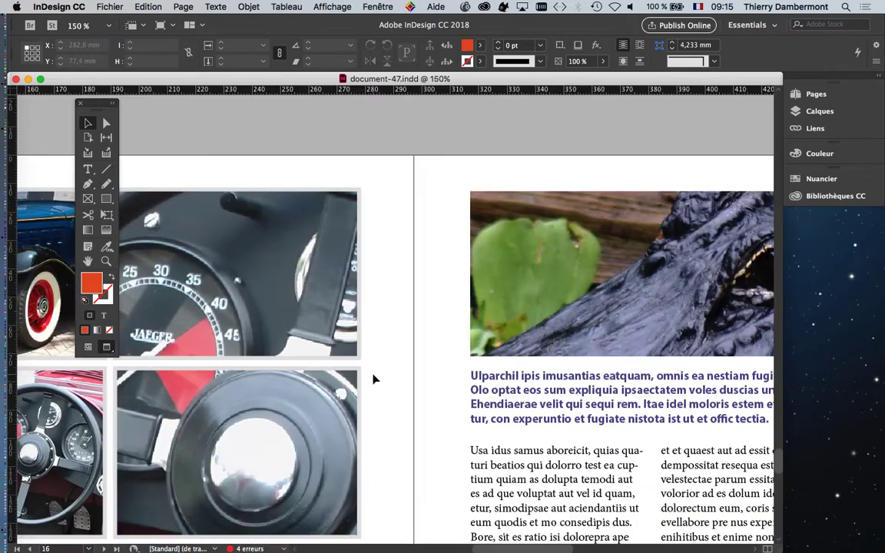
pyautogui.scroll(-2, 373, 376)
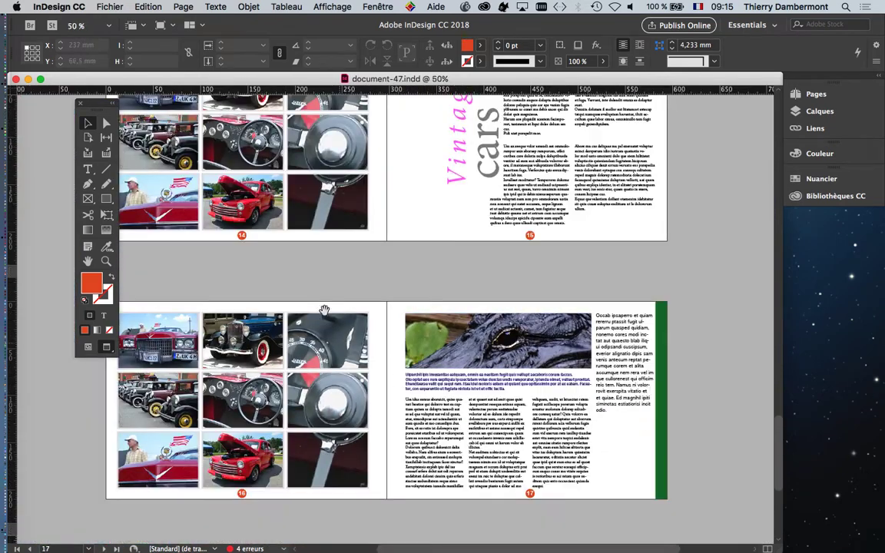
pyautogui.moveTo(324, 305); pyautogui.dragTo(425, 200)
# - Move the Tools panel onto the pasteboard beside page 16, switch it to a single column and back to two columns
pyautogui.moveTo(97, 104); pyautogui.dragTo(77, 136)
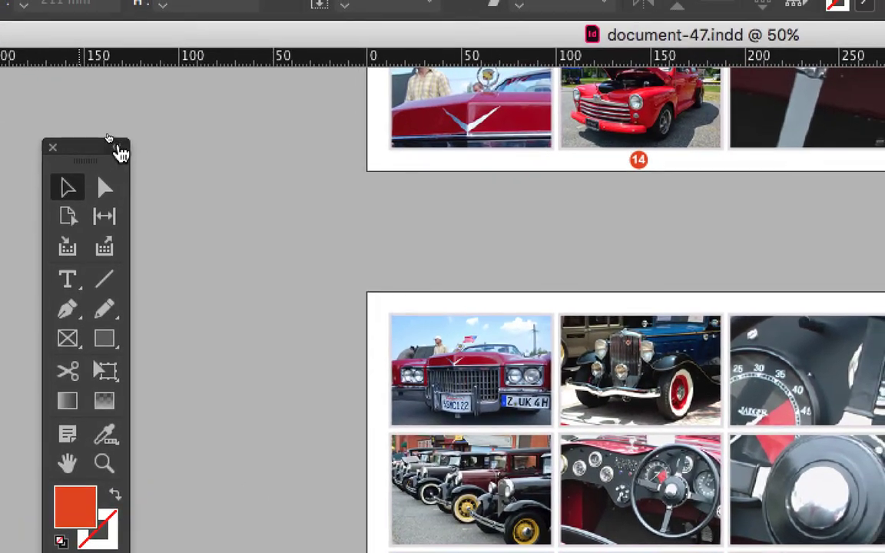
pyautogui.click(116, 147)
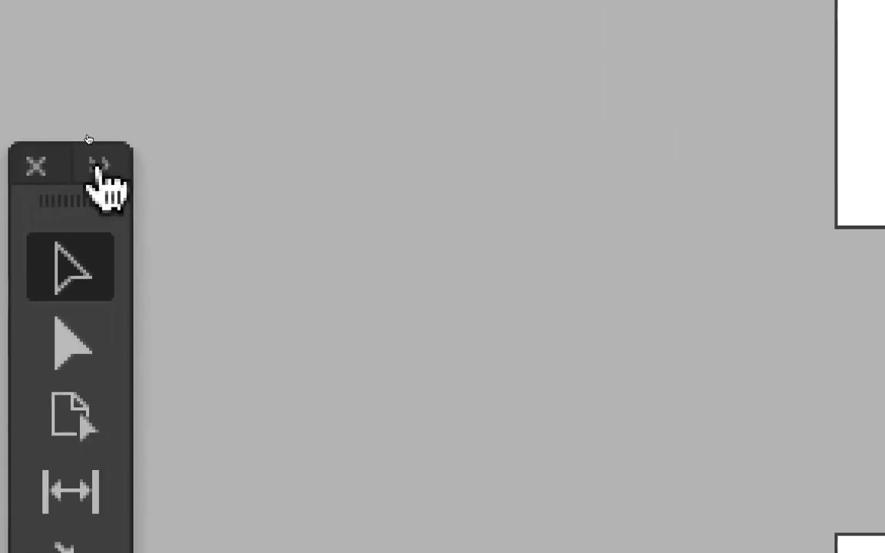
pyautogui.click(98, 168)
pyautogui.click(29, 222)
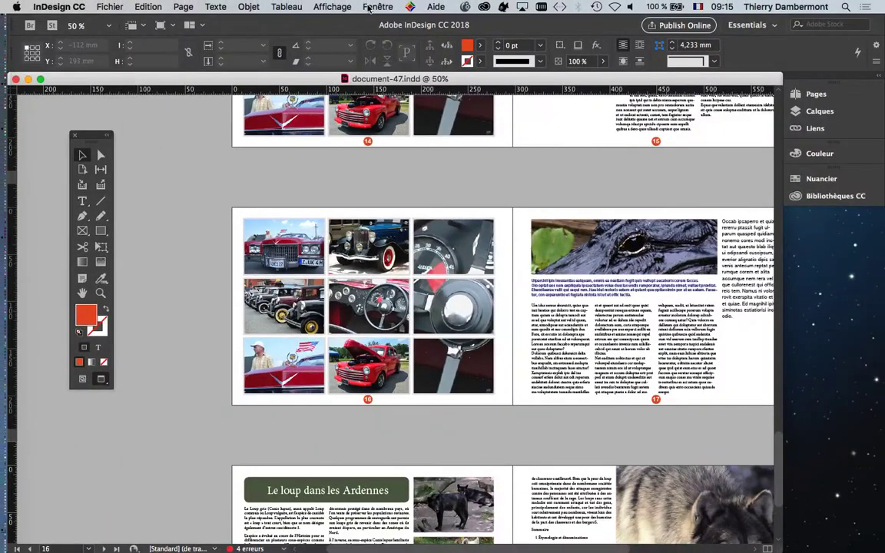
# - Check the list of available panels for Outils, and move the Tools panel slightly up on the pasteboard
pyautogui.click(372, 7)
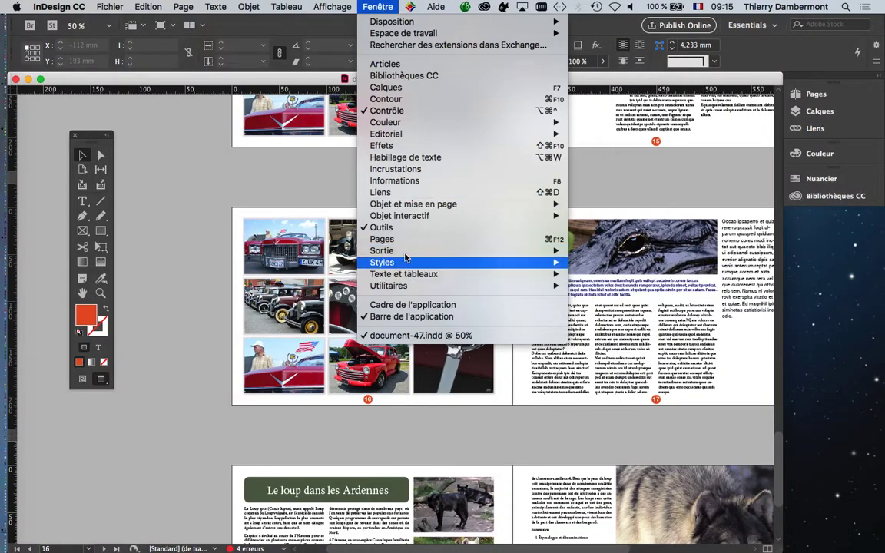
pyautogui.click(191, 263)
pyautogui.moveTo(95, 137)
pyautogui.mouseDown()
pyautogui.moveTo(73, 146)
pyautogui.moveTo(96, 124)
pyautogui.mouseUp()
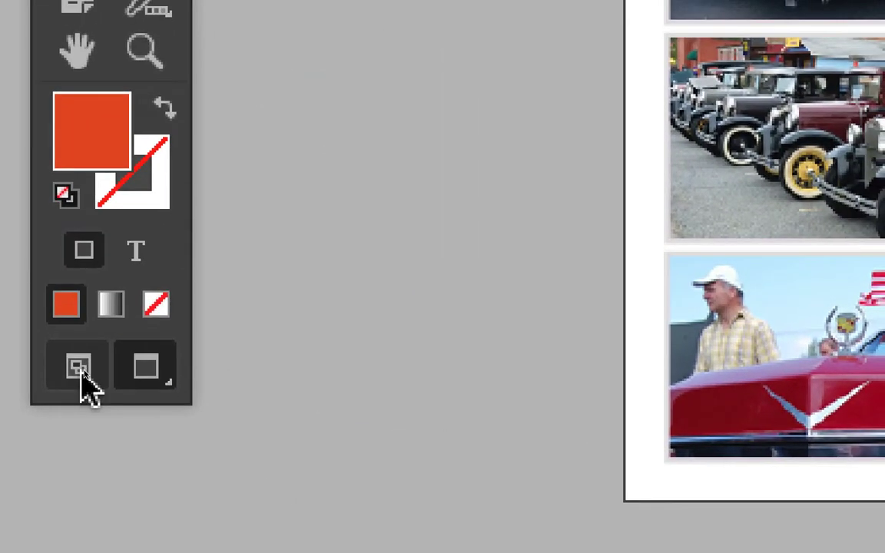
# - Switch the document's screen mode to Normal, try the preview mode, and return to Normal
pyautogui.click(113, 314)
pyautogui.click(94, 371)
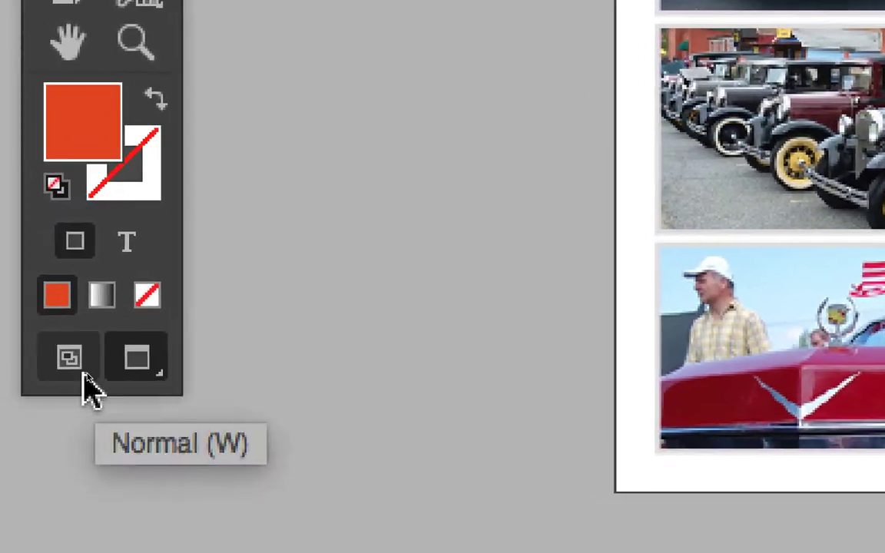
pyautogui.click(37, 371)
pyautogui.click(94, 370)
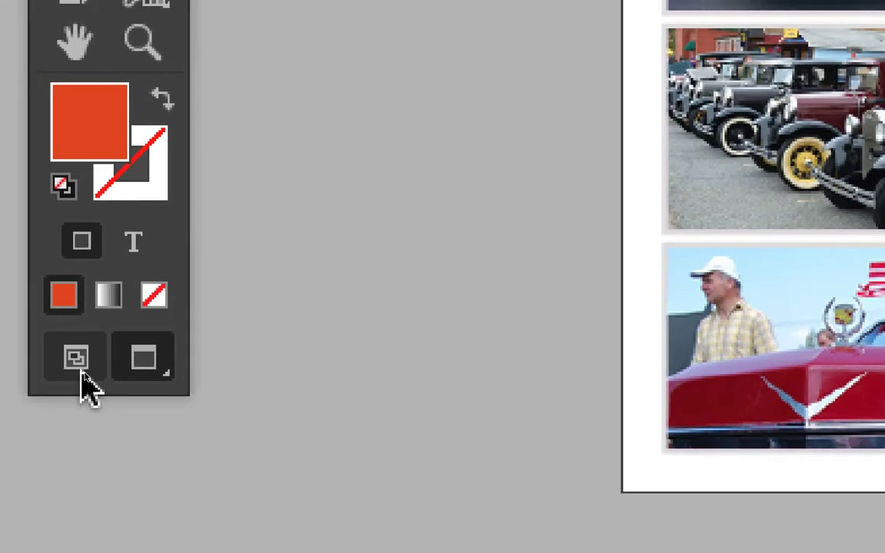
pyautogui.click(84, 378)
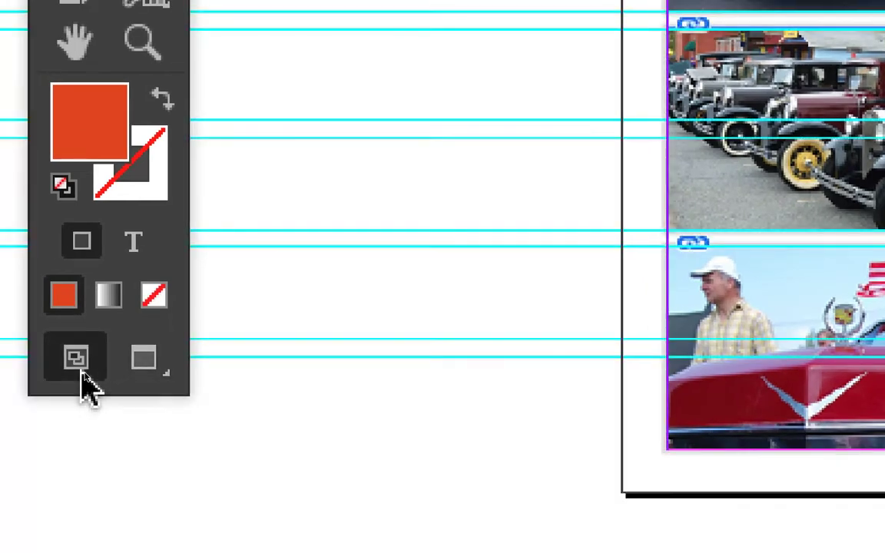
pyautogui.click(143, 361)
pyautogui.click(79, 375)
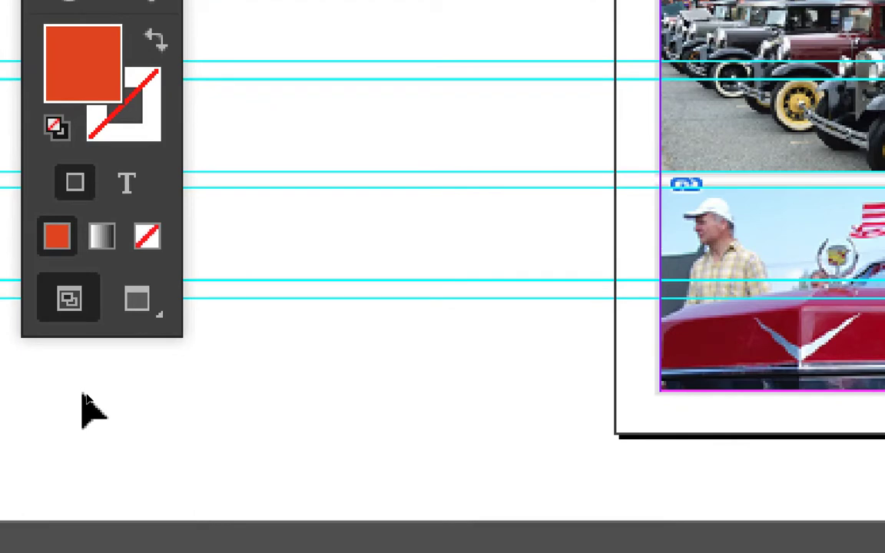
# - Compare the layout in preview and Normal screen modes by toggling between them repeatedly, ending in Normal
pyautogui.press('w')
pyautogui.press('w')
pyautogui.press('w')
pyautogui.press('w')
pyautogui.press('w')
pyautogui.press('w')
pyautogui.press('w')
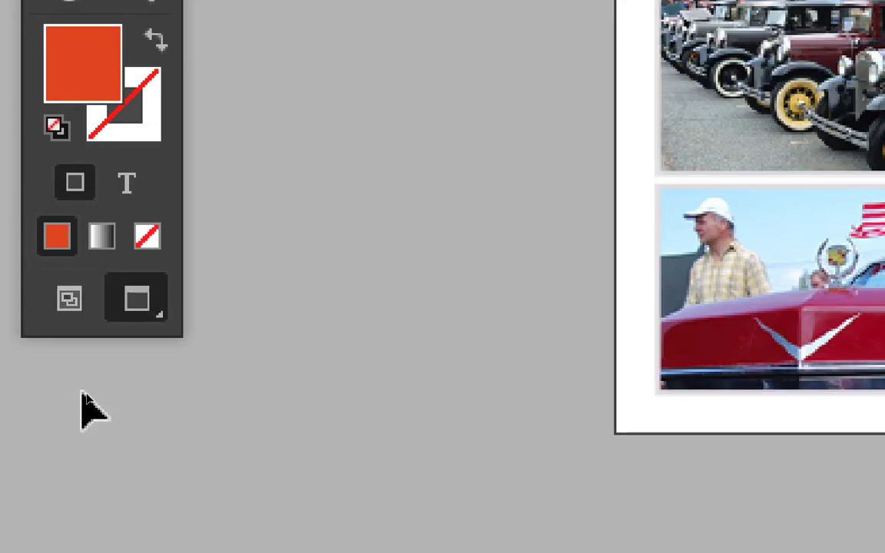
pyautogui.press('w')
pyautogui.press('w')
pyautogui.press('w')
pyautogui.press('w')
pyautogui.press('w')
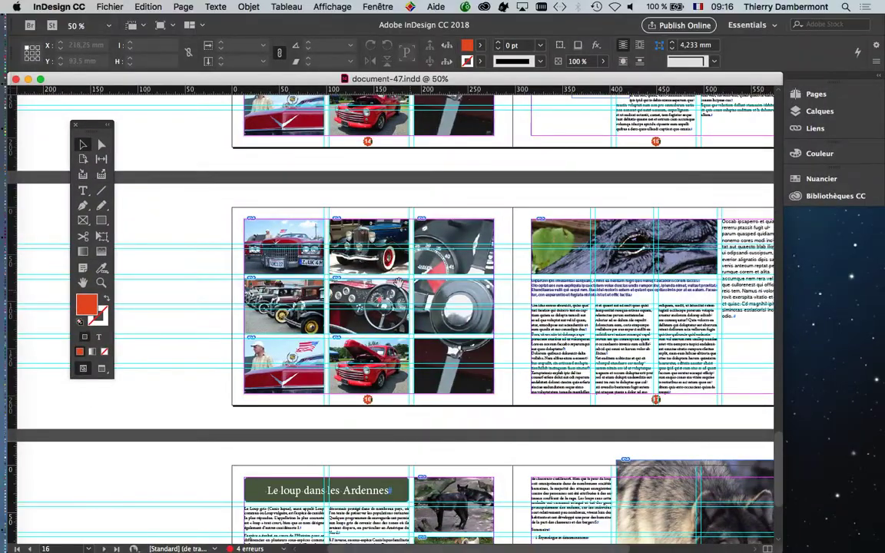
# - Move the Tools panel further away from the photos on page 16, and switch the screen mode to preview
pyautogui.press('super+equal')
pyautogui.press('super+equal')
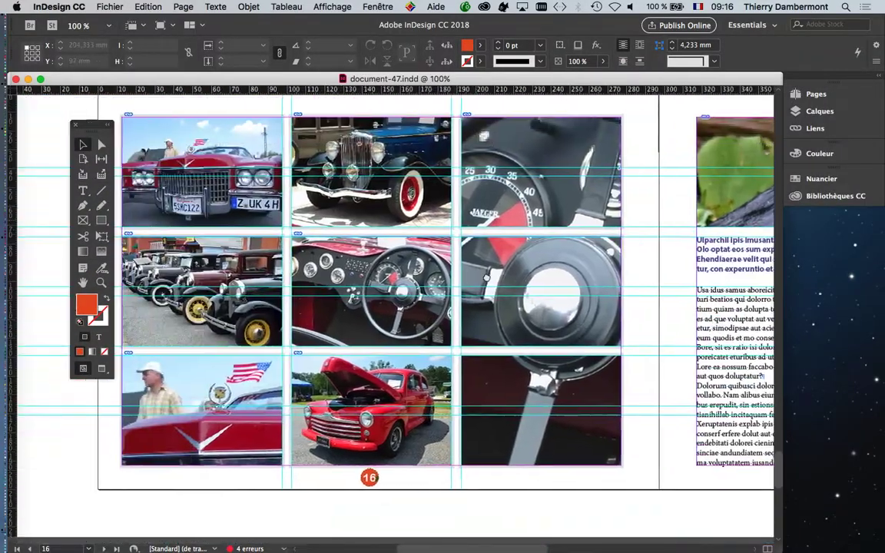
pyautogui.moveTo(486, 278); pyautogui.dragTo(489, 278)
pyautogui.moveTo(96, 125); pyautogui.dragTo(84, 124)
pyautogui.scroll(2, 244, 168)
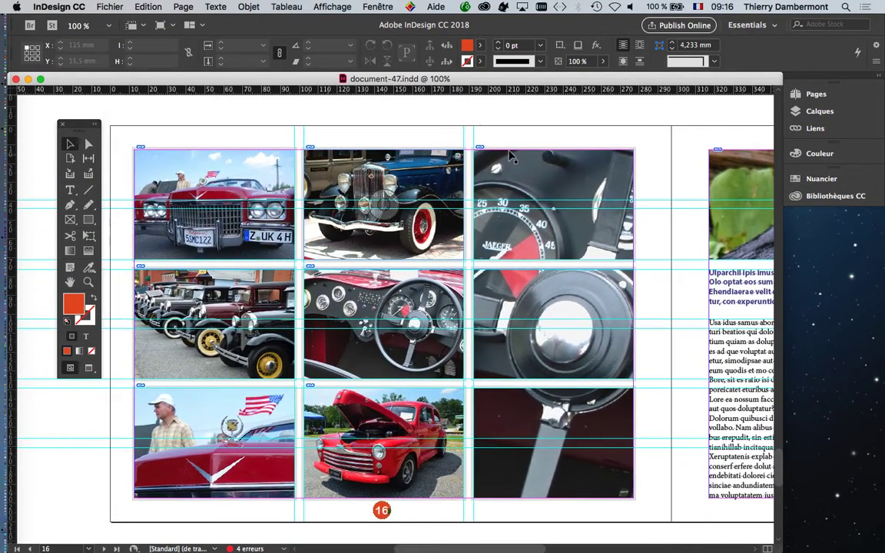
pyautogui.hscroll(10, 464, 513)
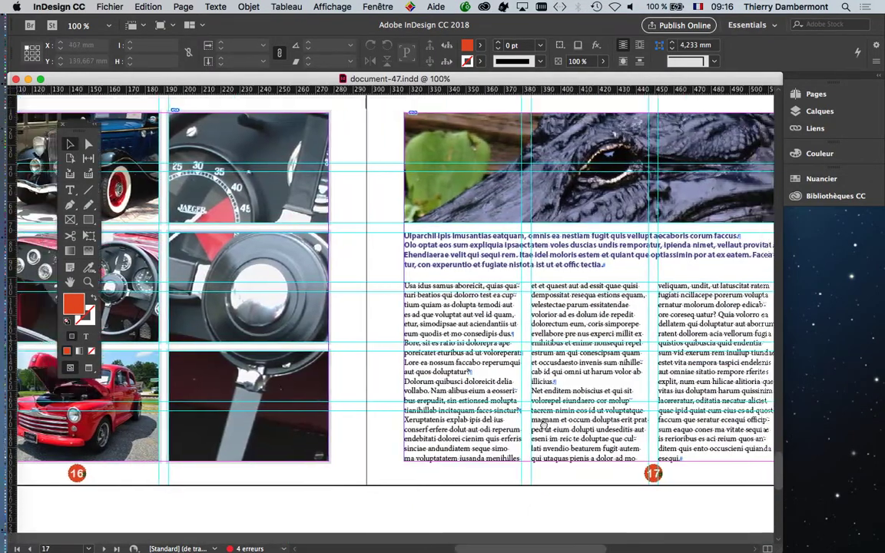
pyautogui.scroll(3, 542, 440)
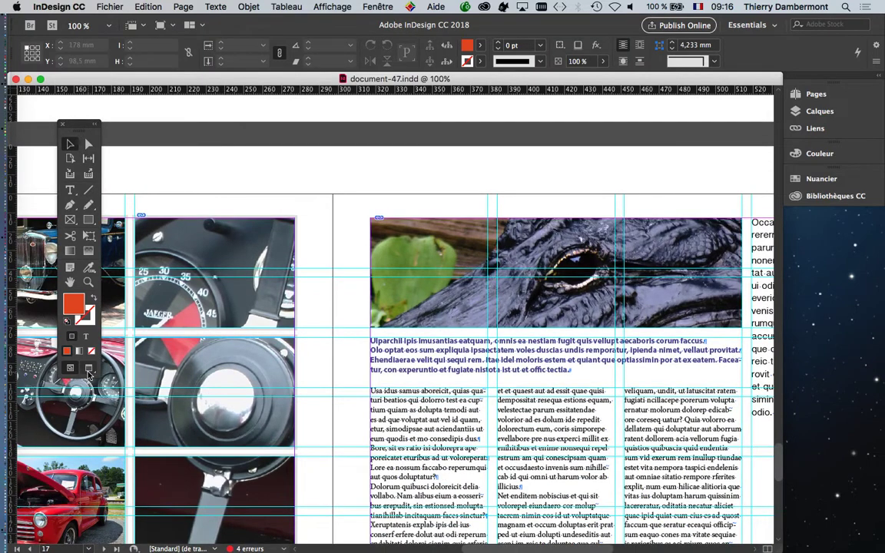
pyautogui.click(88, 369)
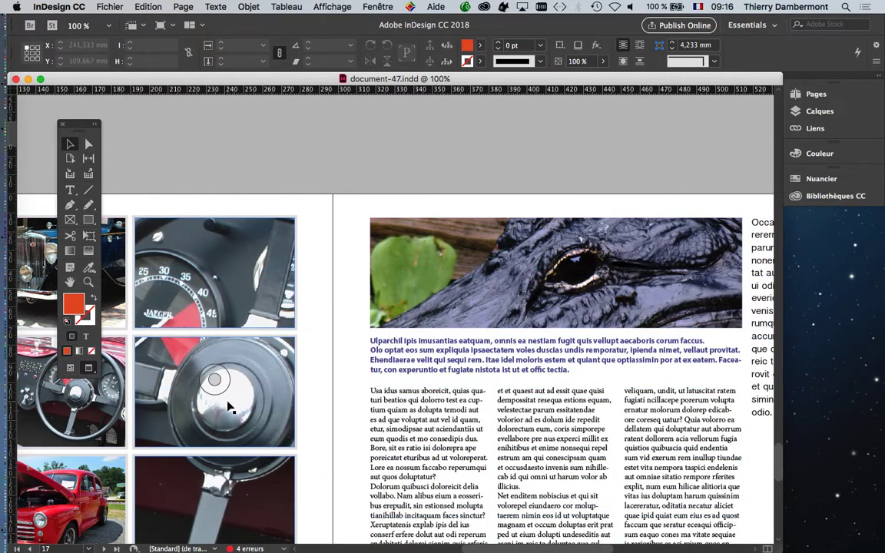
# - Move the Tools panel over the gutter between pages 16 and 17
pyautogui.scroll(-1, 228, 406)
pyautogui.hscroll(-8, 228, 406)
pyautogui.scroll(-3, 227, 384)
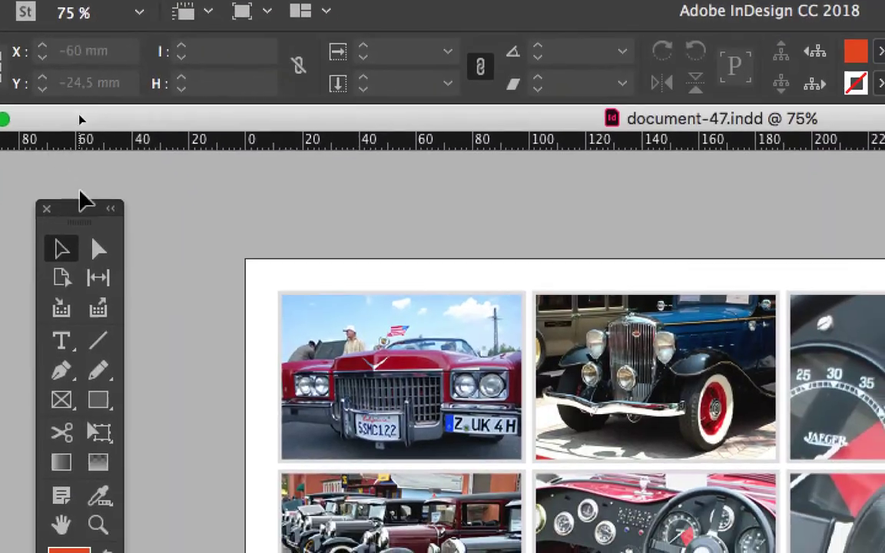
pyautogui.moveTo(81, 206); pyautogui.dragTo(413, 199)
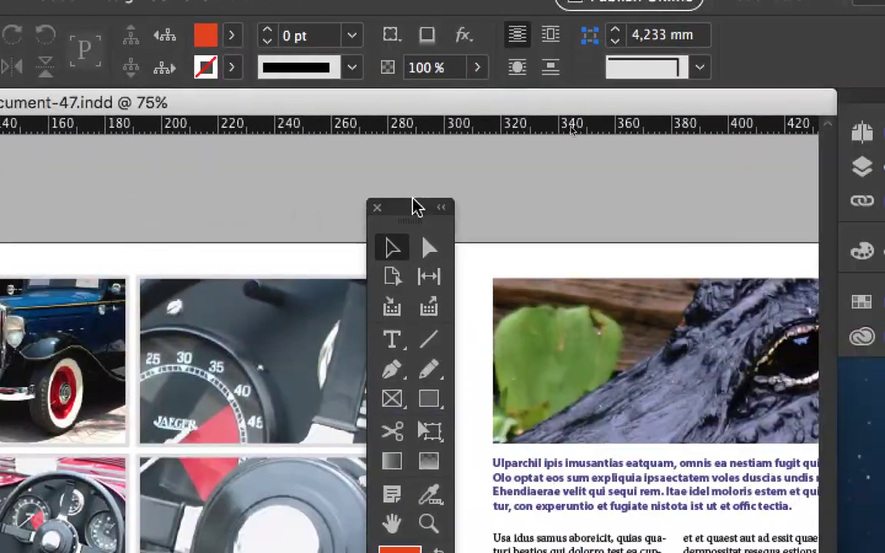
# - Select the purple intro text frame on page 17, and change the selection to the blue vintage car photo on page 16
pyautogui.click(478, 329)
pyautogui.click(495, 242)
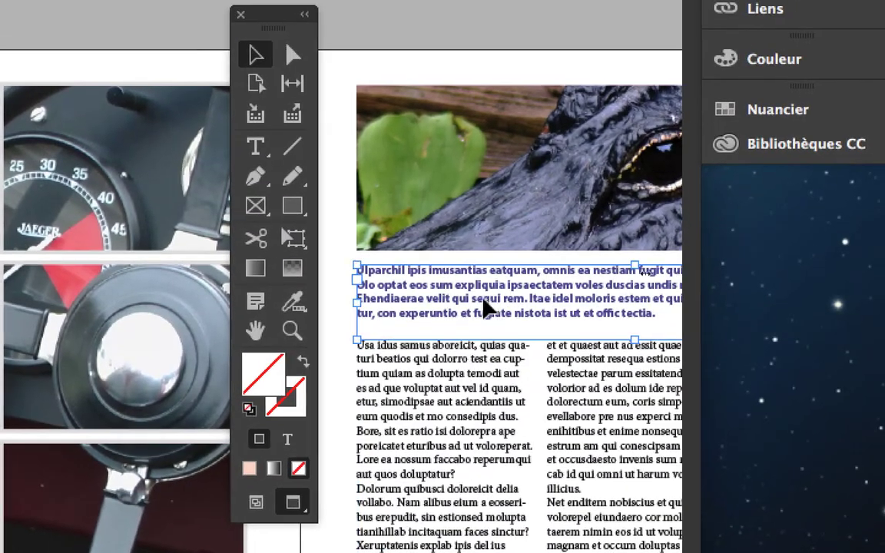
pyautogui.click(198, 238)
pyautogui.click(86, 288)
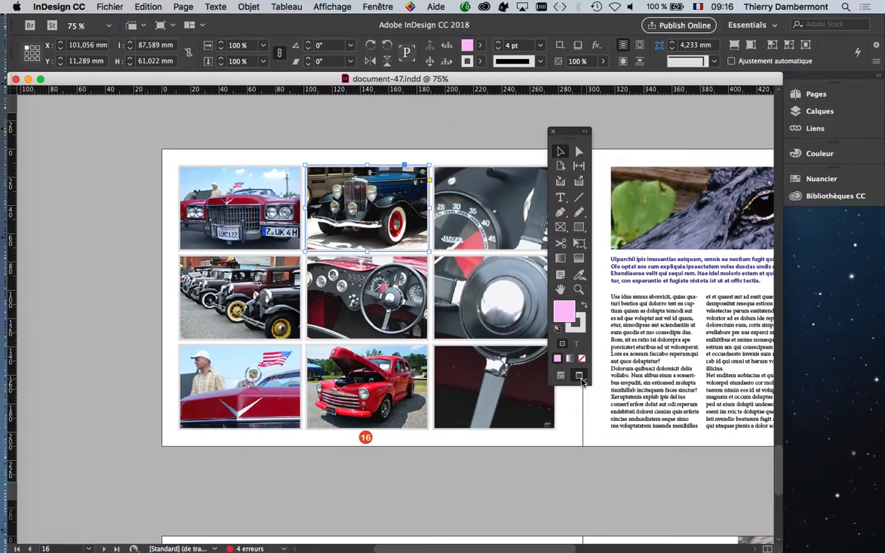
# - Move the Tools panel back onto the pasteboard beside page 16, with the spread shown at 50%
pyautogui.moveTo(572, 133); pyautogui.dragTo(72, 119)
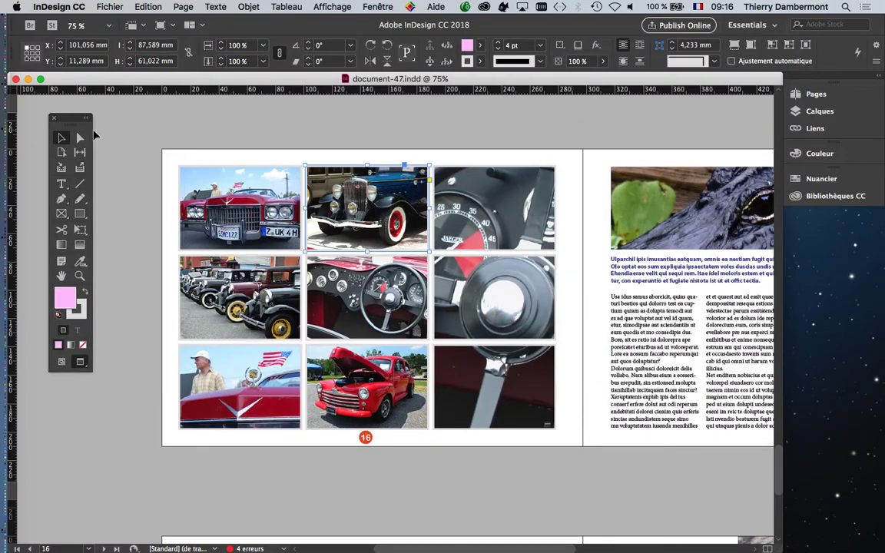
pyautogui.moveTo(401, 278); pyautogui.dragTo(308, 264)
pyautogui.press('super+minus')
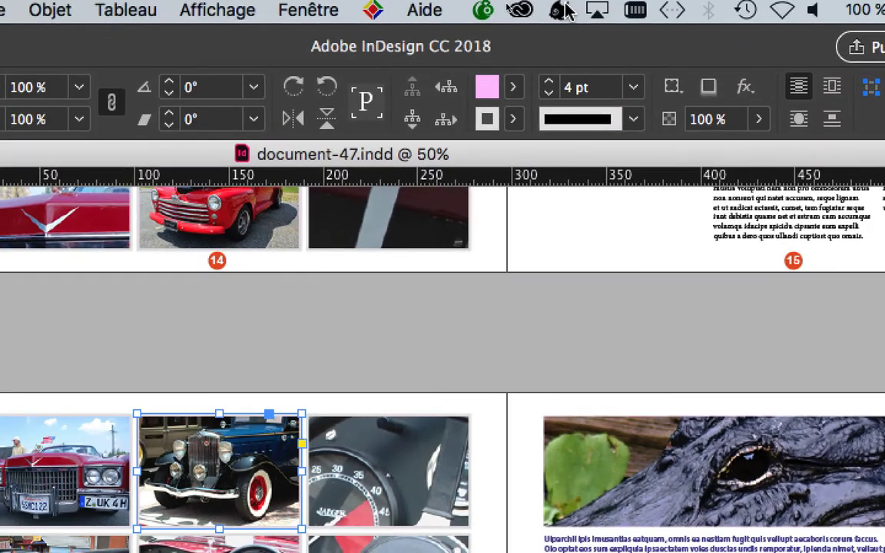
# - Show the Outils list of the fish-logo utility and dismiss it
pyautogui.click(555, 13)
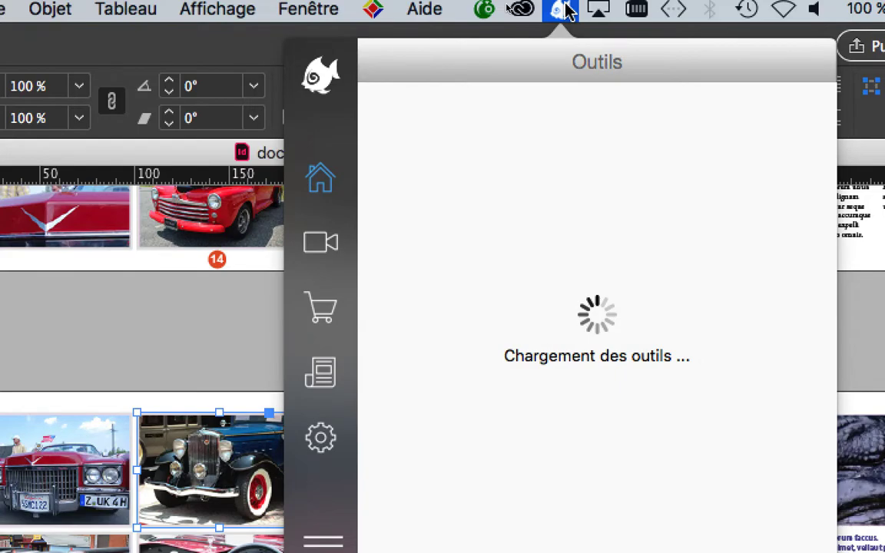
pyautogui.click(564, 8)
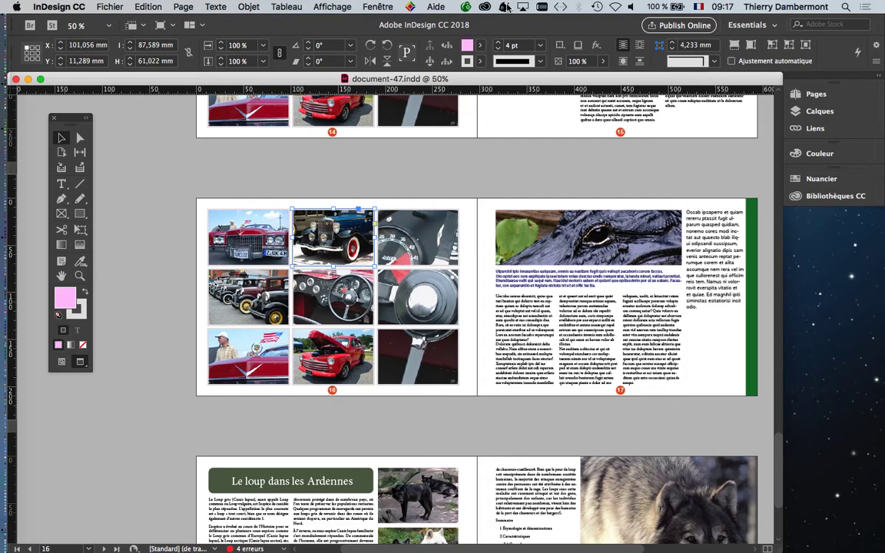
pyautogui.click(504, 6)
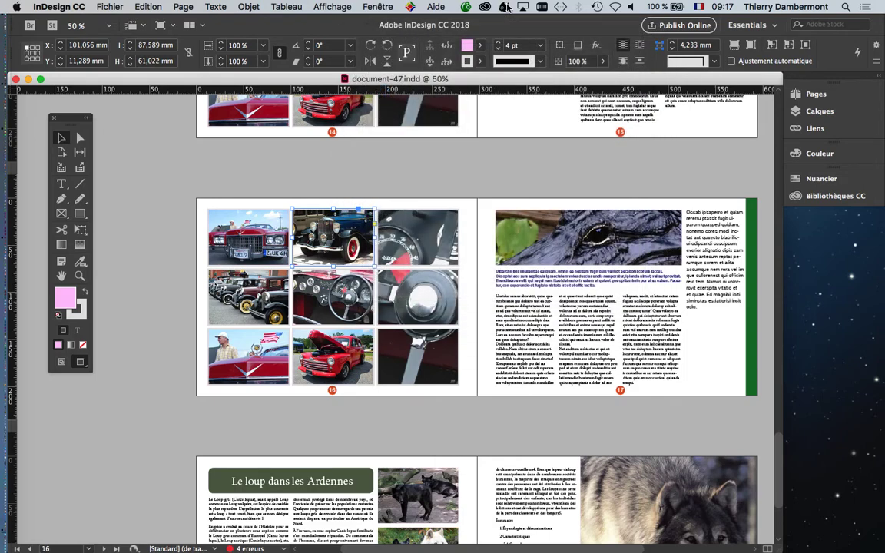